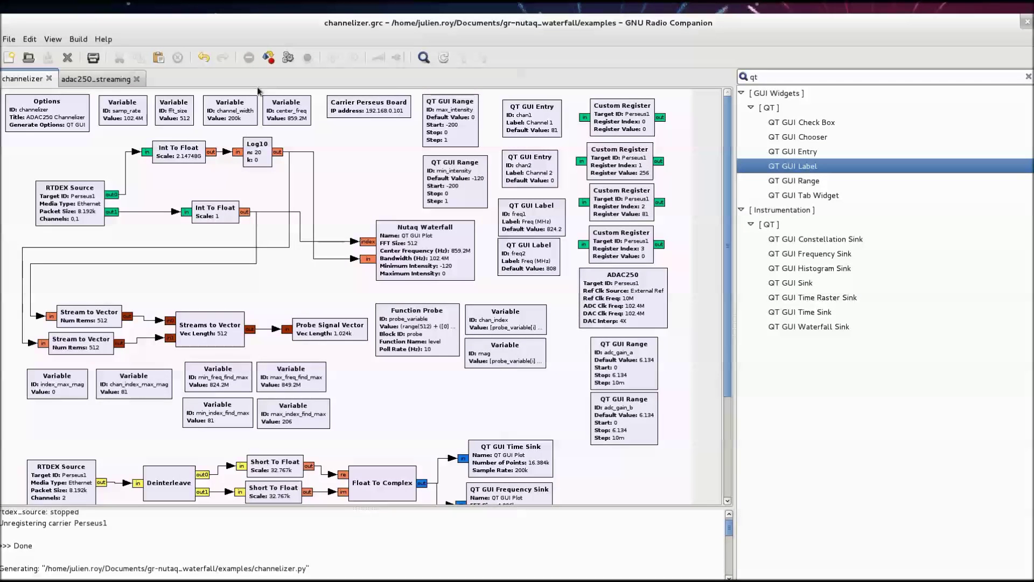
# Run channelizer.grc to open the ADAC250 Channelizer display, with channel 1 at 137
pyautogui.click(288, 57)
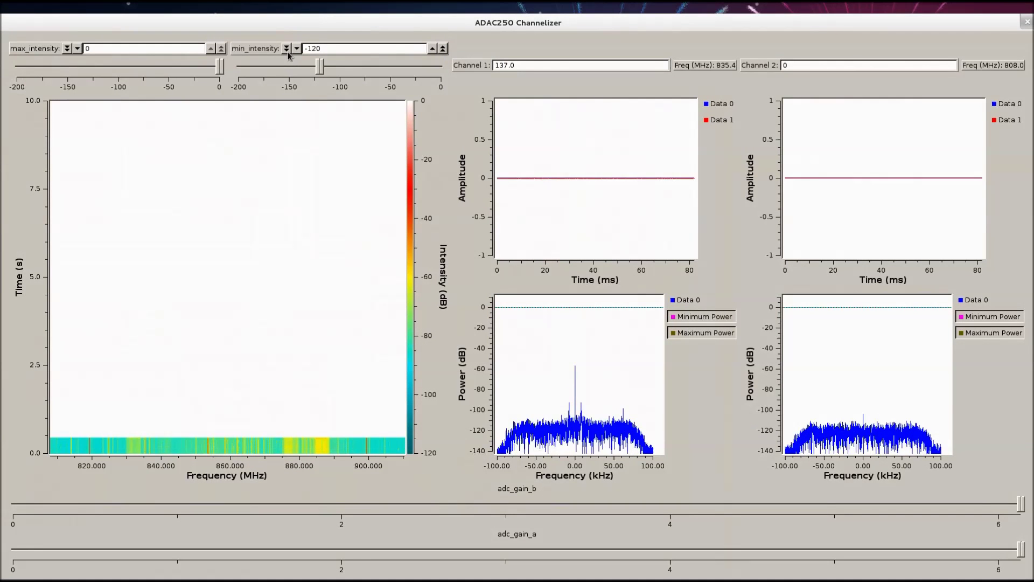
# Set the Channel 1 index to 115 (831 MHz)
pyautogui.doubleClick(523, 65)
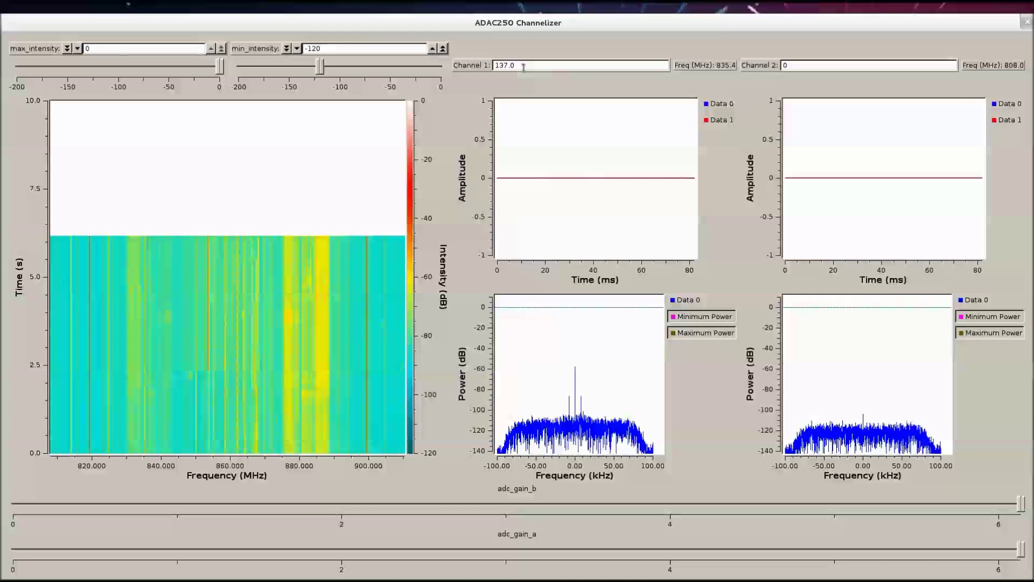
pyautogui.write('115')
pyautogui.press('Return')
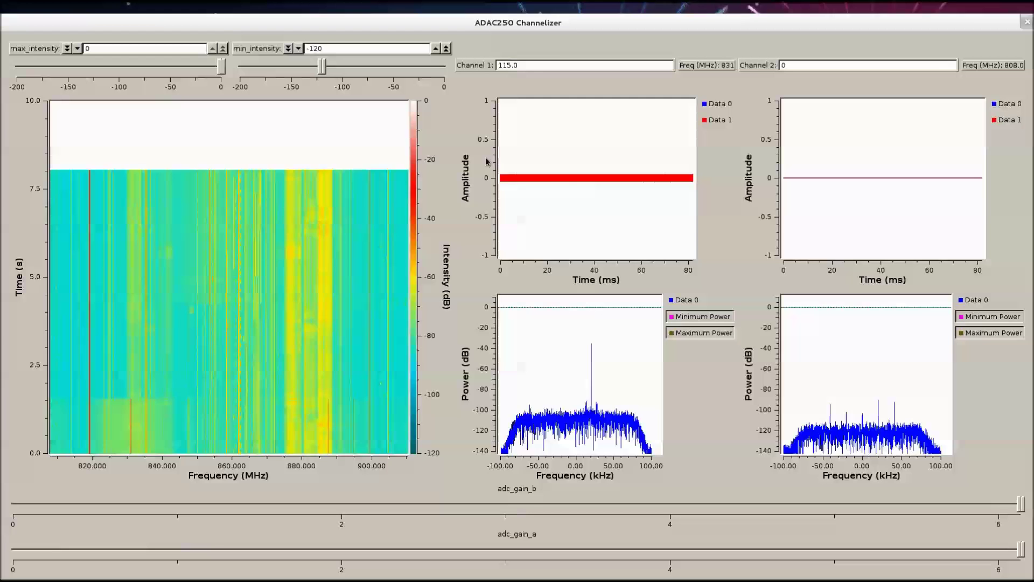
# Zoom the channel 1 amplitude trace, then step channel 1 up twice and down once to track the signal
pyautogui.moveTo(501, 157); pyautogui.dragTo(694, 196)
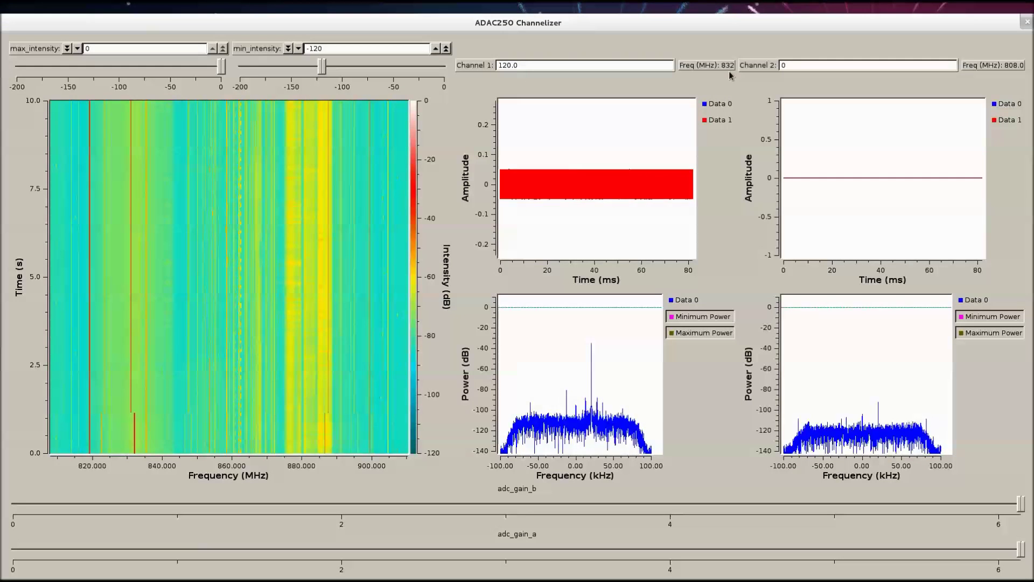
pyautogui.press('Up')
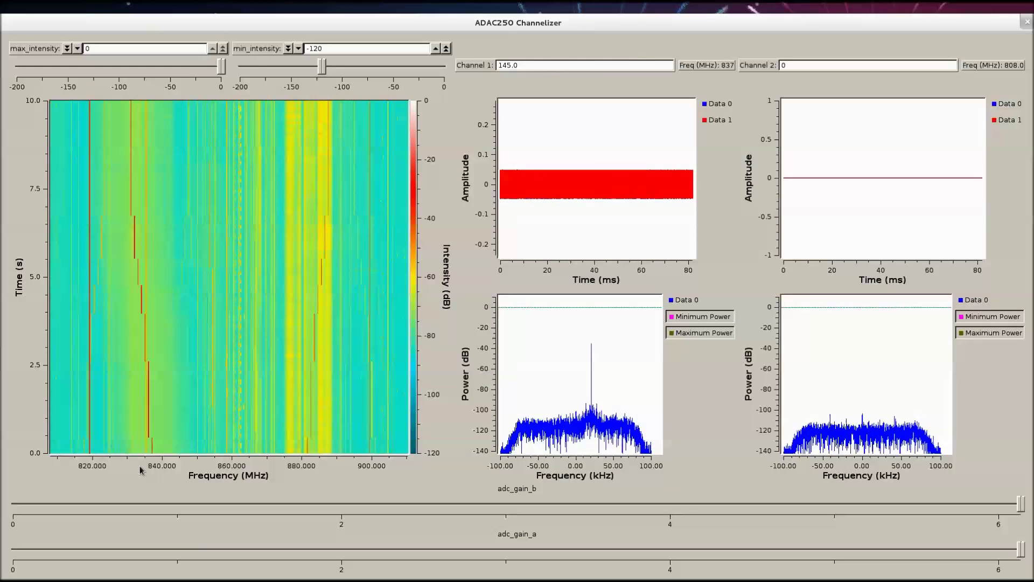
pyautogui.press('Up')
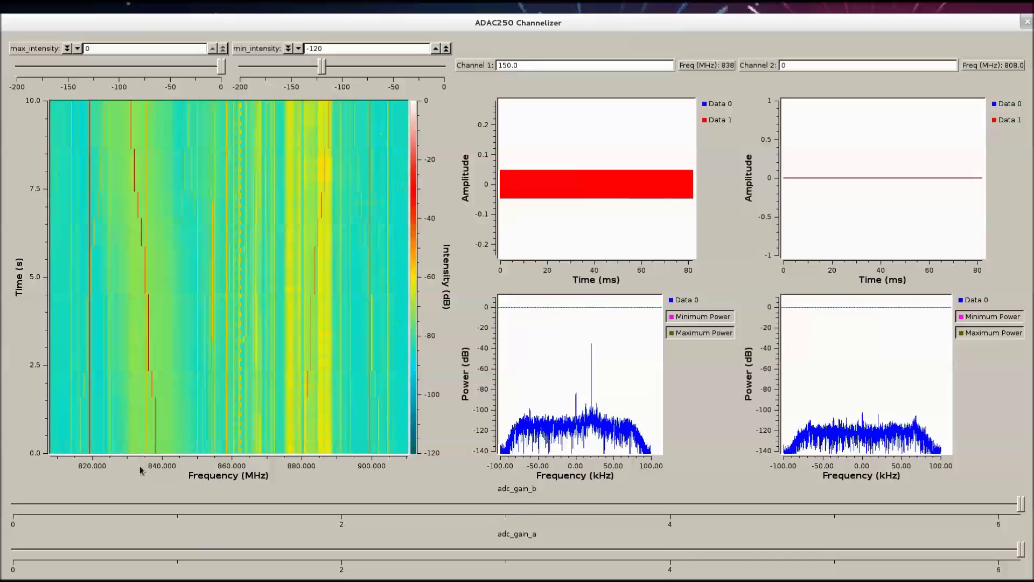
pyautogui.press('Down')
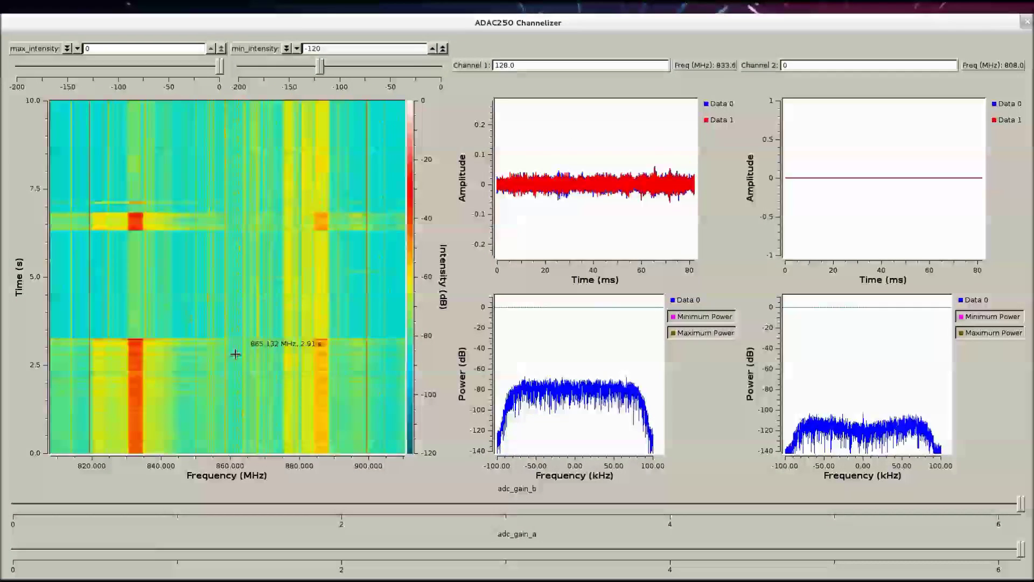
pyautogui.click(139, 404)
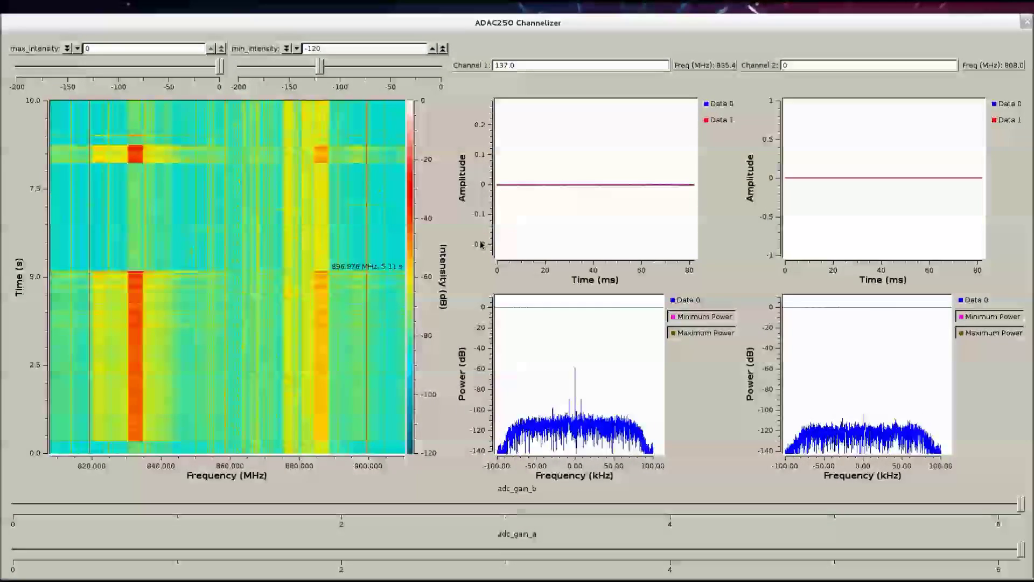